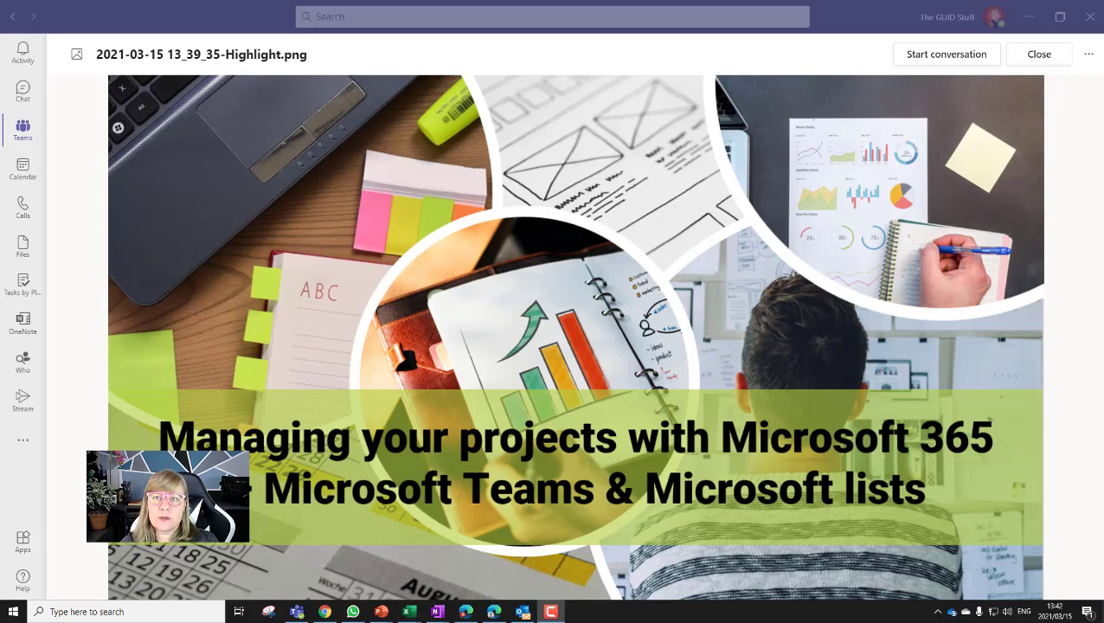
Step: Close the image preview to return to Project Management Team's General channel files
left_click(19, 135)
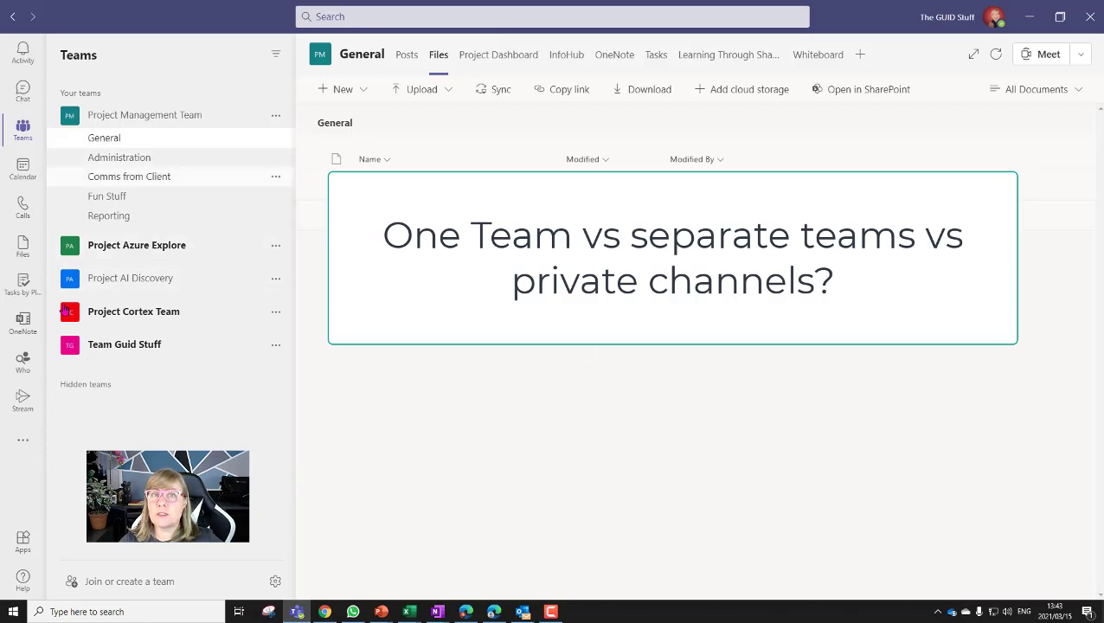
Step: In Manage teams, archive Project Azure Explore with its SharePoint site read-only for members
left_click(275, 582)
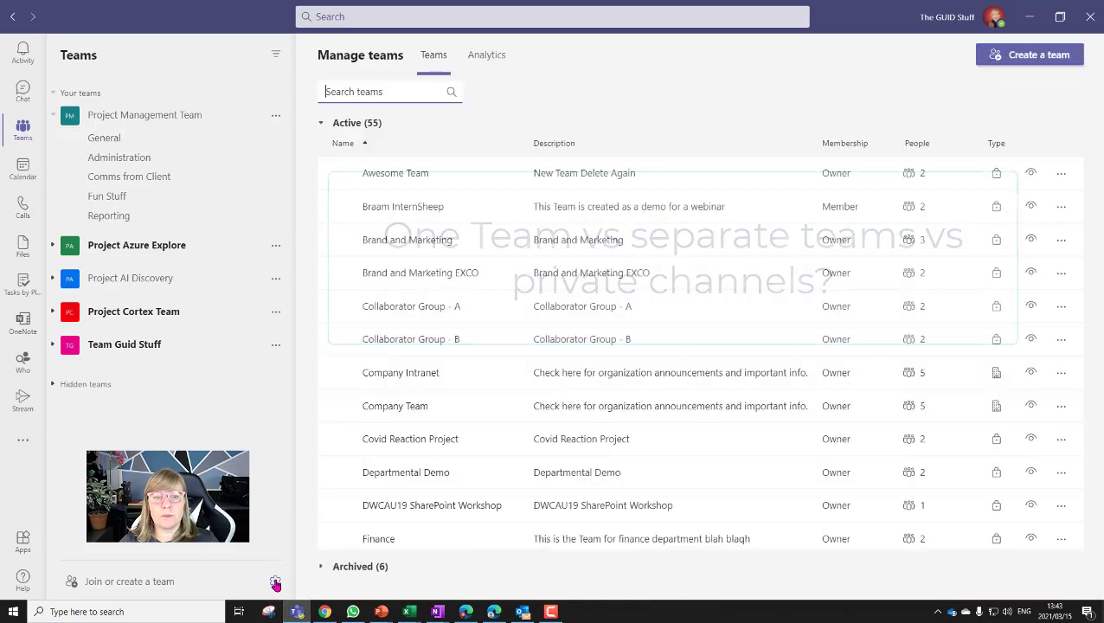
scroll(468, 375, "down", 10)
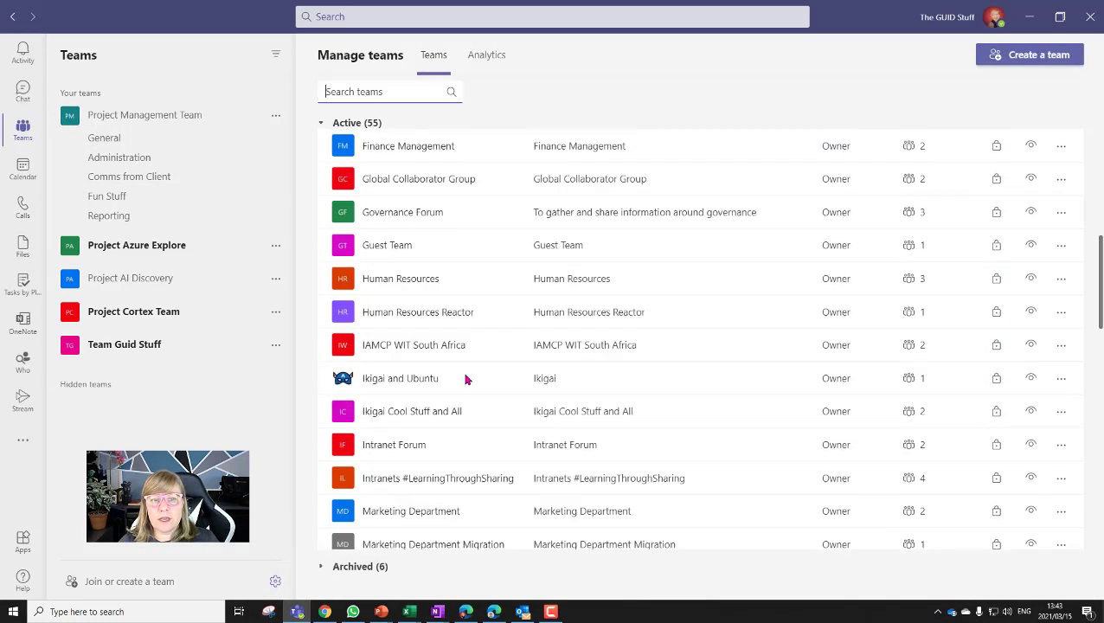
scroll(465, 377, "down", 6)
scroll(463, 375, "up", 2)
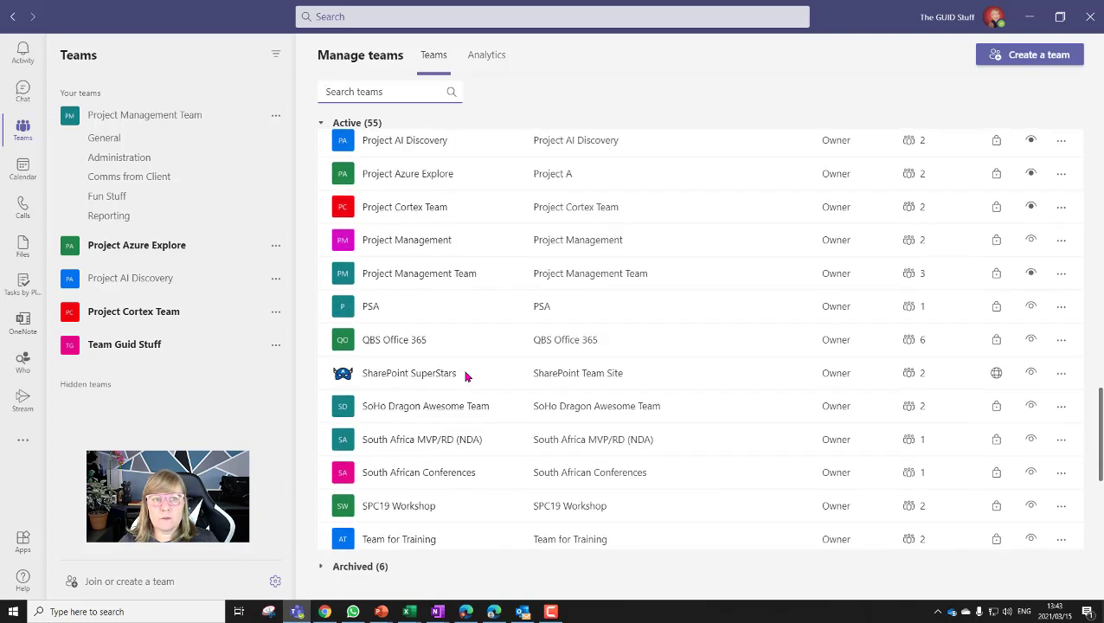
scroll(459, 321, "up", 2)
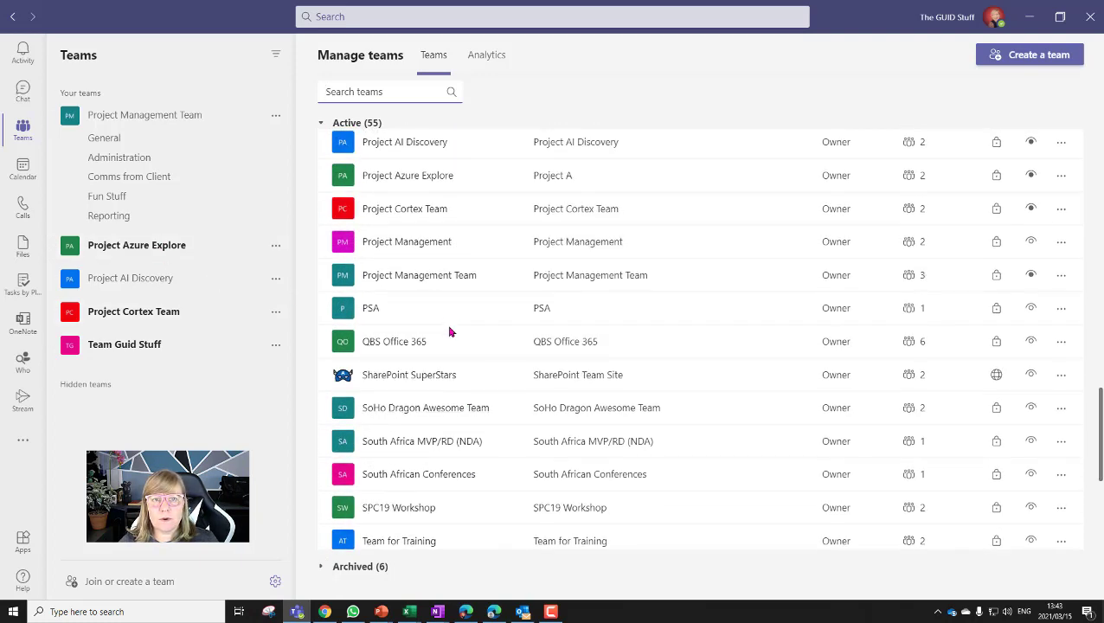
left_click(1061, 290)
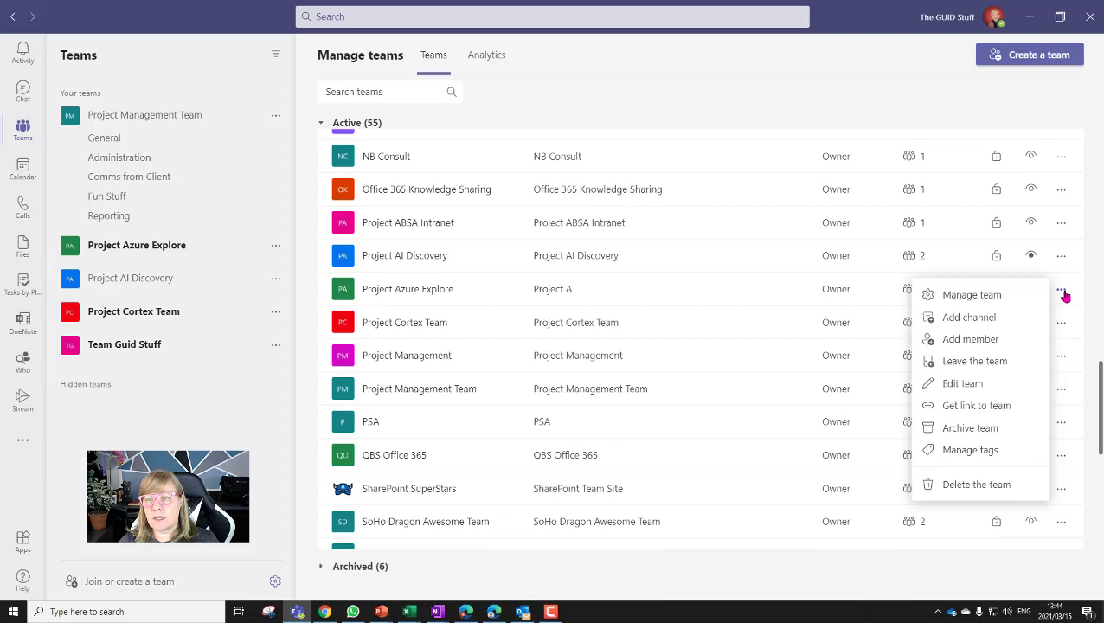
left_click(740, 183)
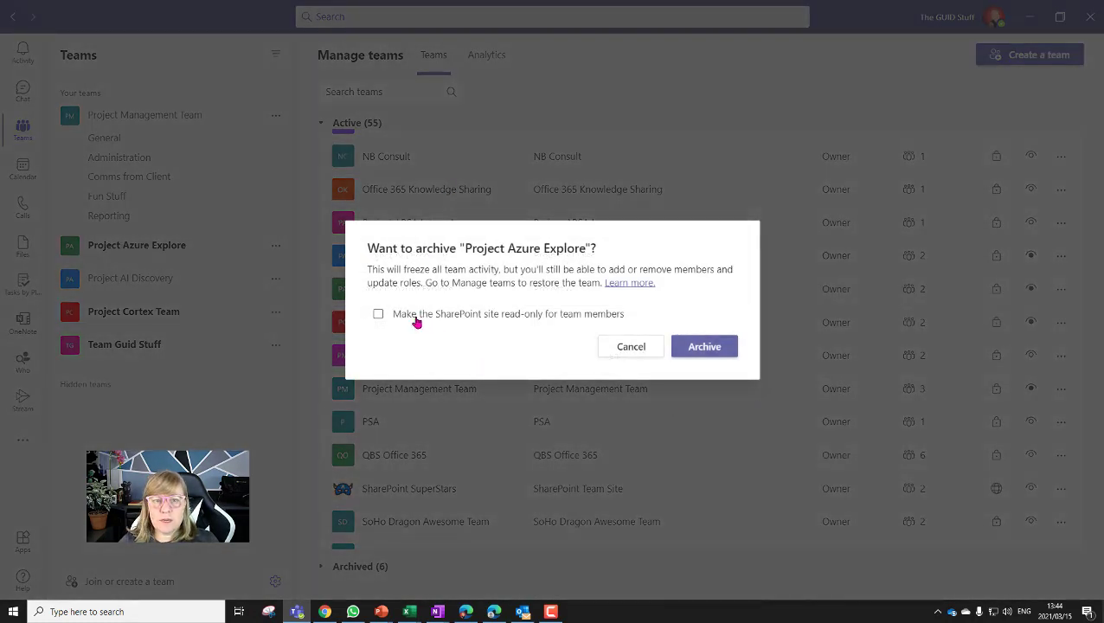
left_click(396, 319)
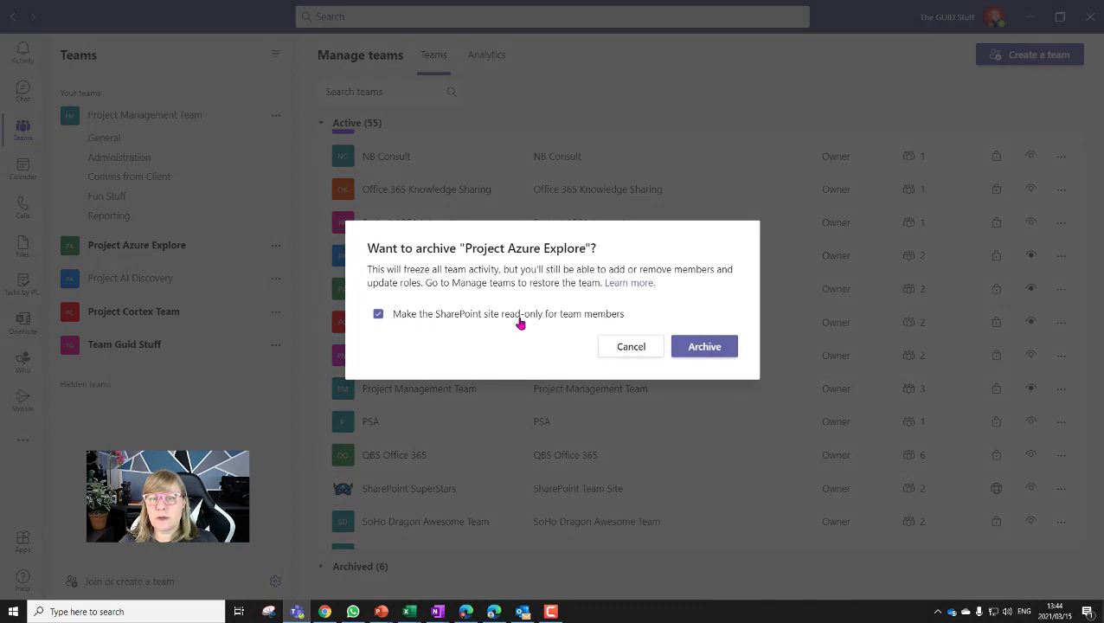
left_click(690, 347)
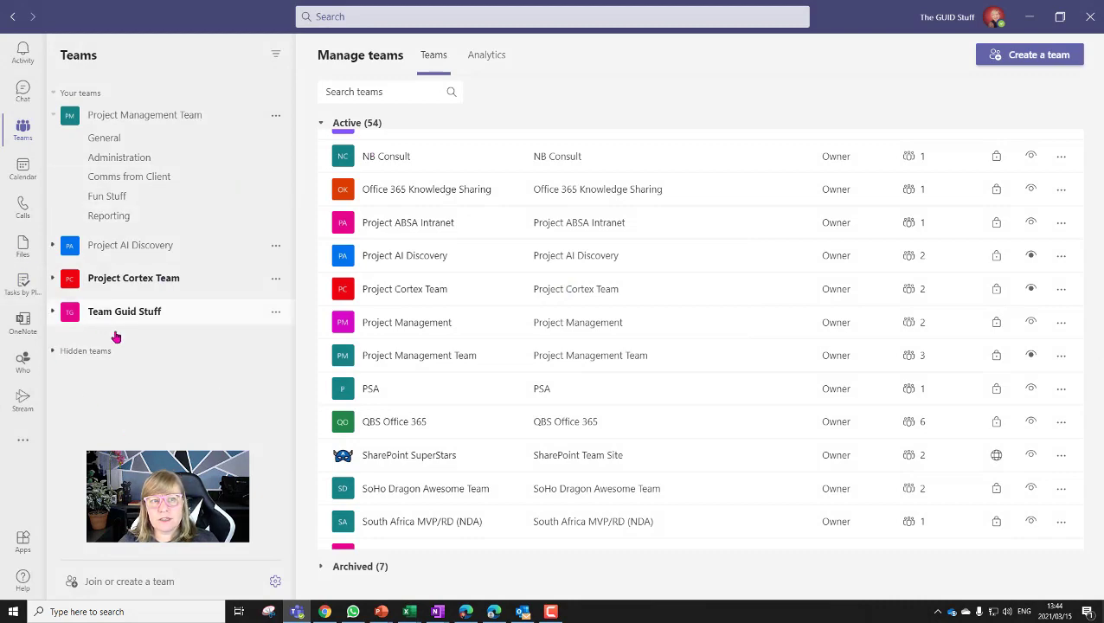
scroll(509, 392, "down", 5)
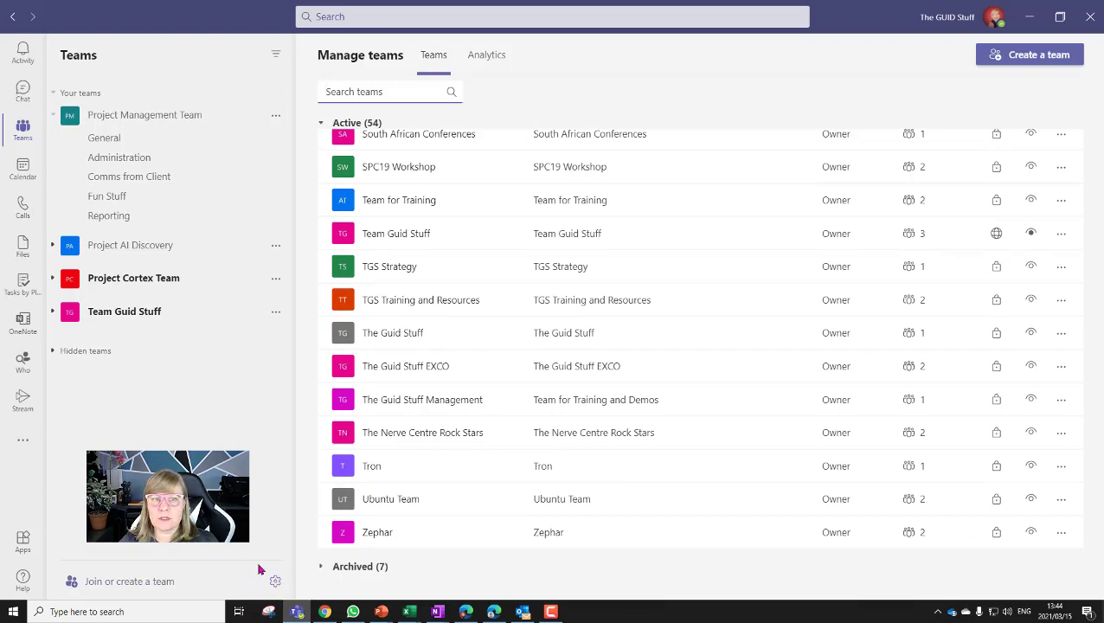
Step: Restore archived Project Azure Explore, leaving 55 active and 6 archived teams
scroll(554, 404, "up", 7)
scroll(537, 401, "up", 8)
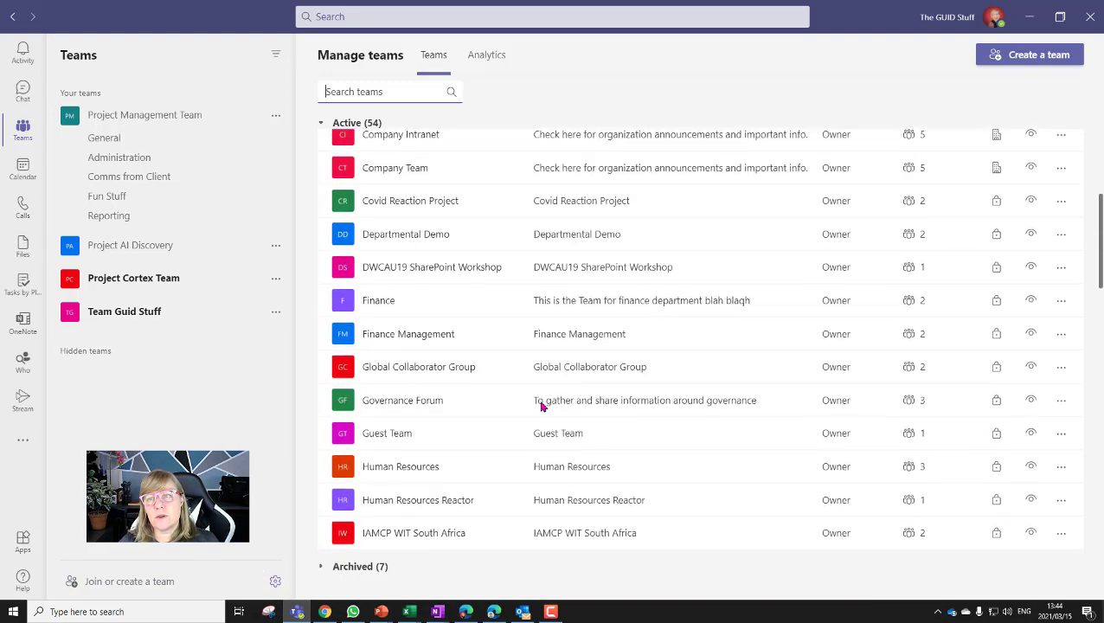
scroll(532, 419, "down", 12)
scroll(496, 439, "down", 3)
left_click(359, 568)
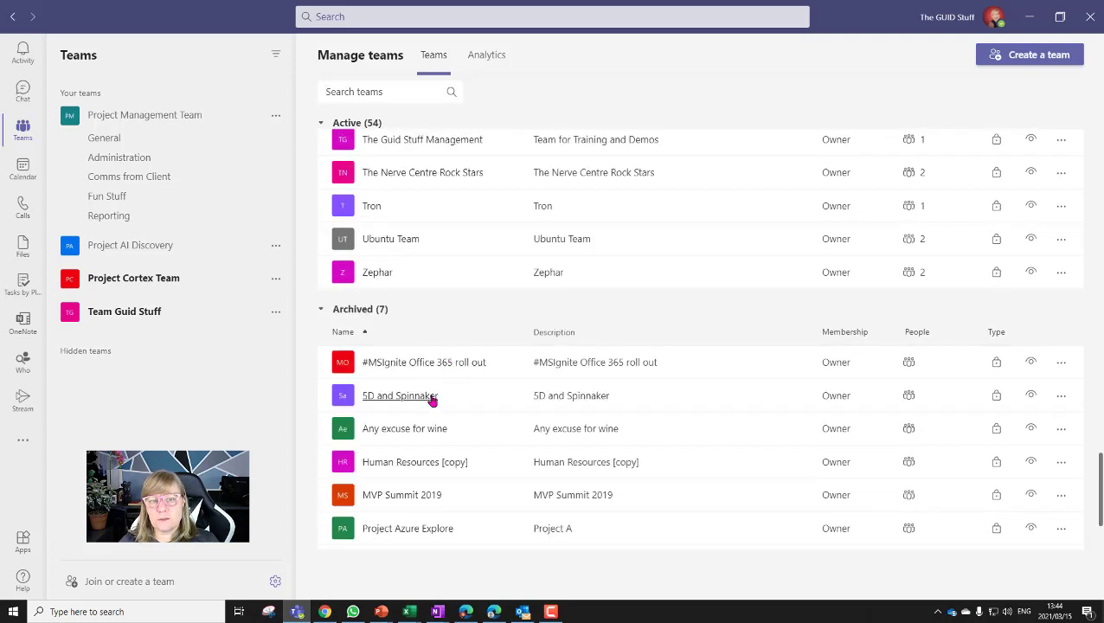
left_click(1061, 530)
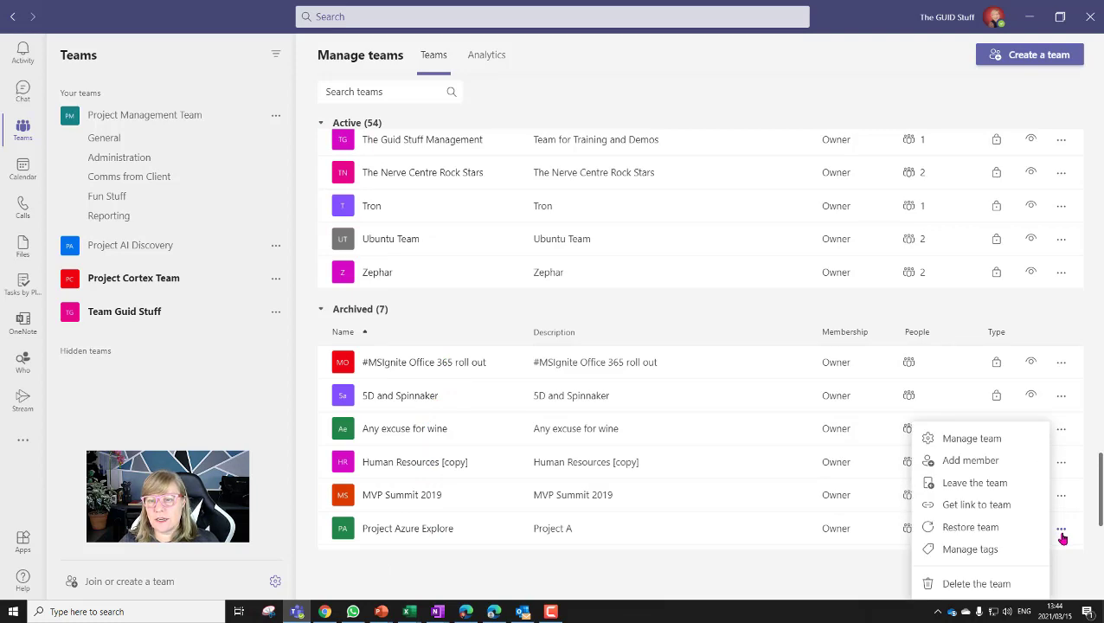
left_click(1000, 527)
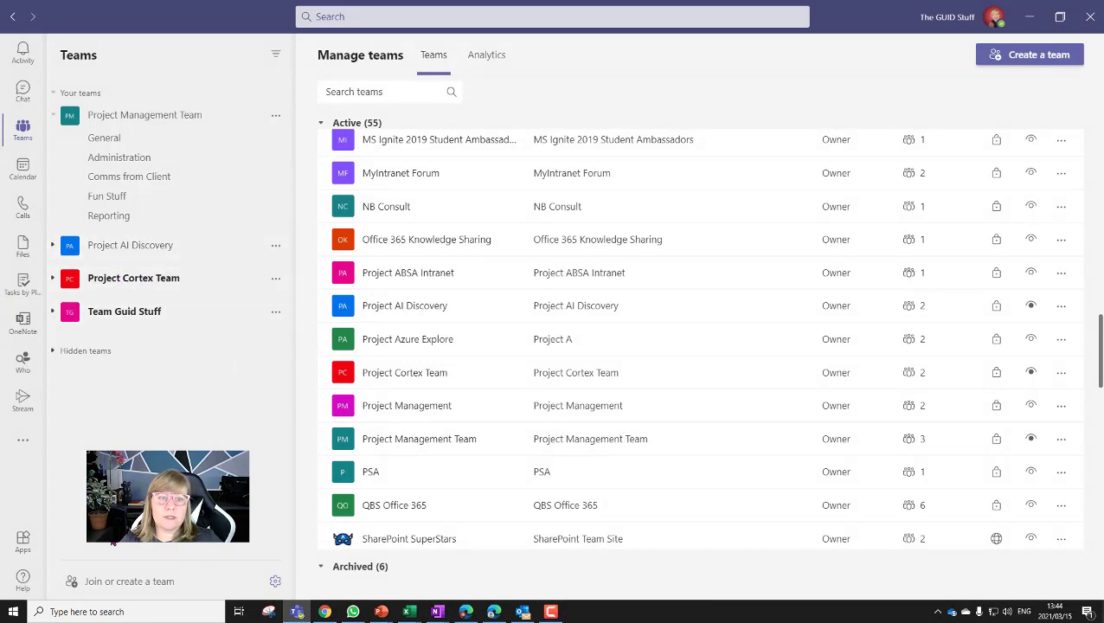
Step: Unhide Project Azure Explore from the Hidden teams list
left_click(54, 351)
scroll(127, 428, "down", 3)
scroll(127, 427, "down", 15)
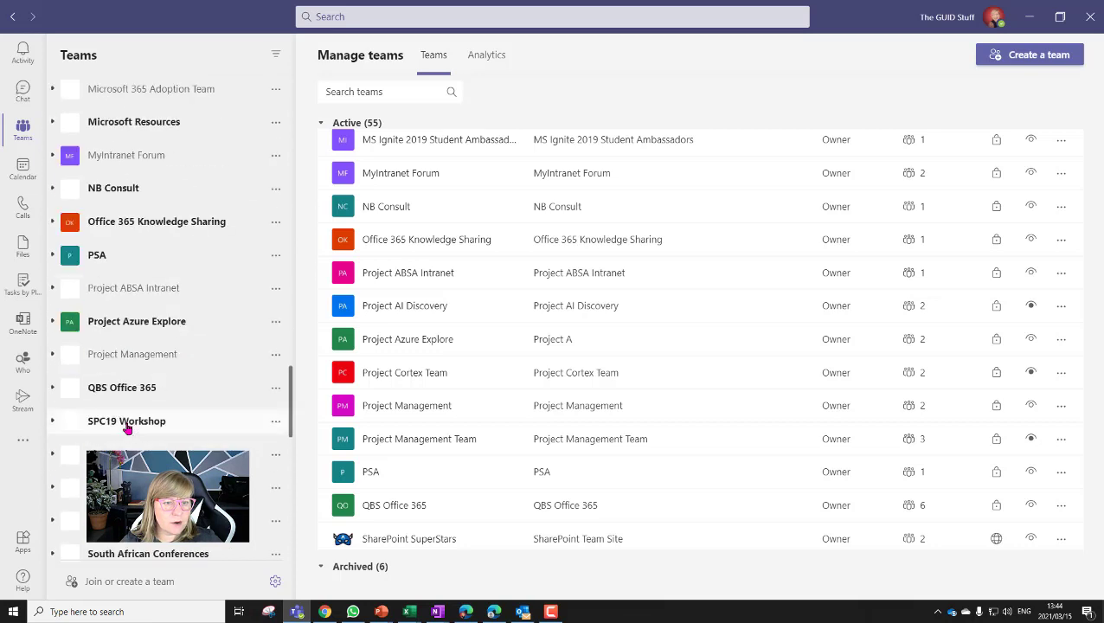
left_click(199, 327)
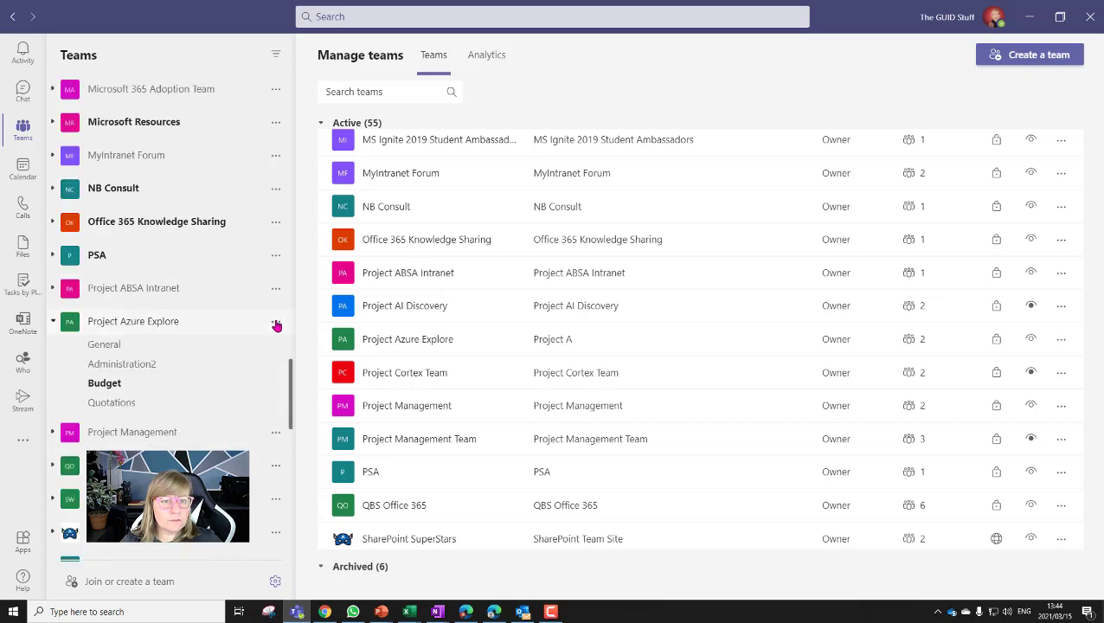
left_click(275, 321)
left_click(297, 350)
Step: Open the General channel posts of Project Management Team
scroll(219, 370, "up", 10)
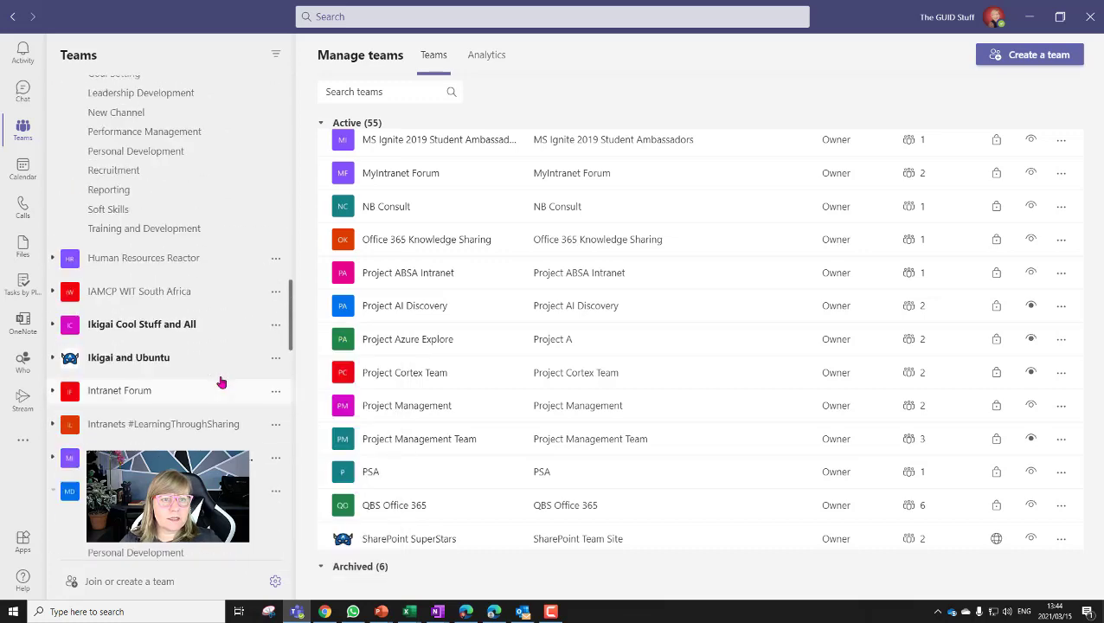
scroll(130, 406, "up", 5)
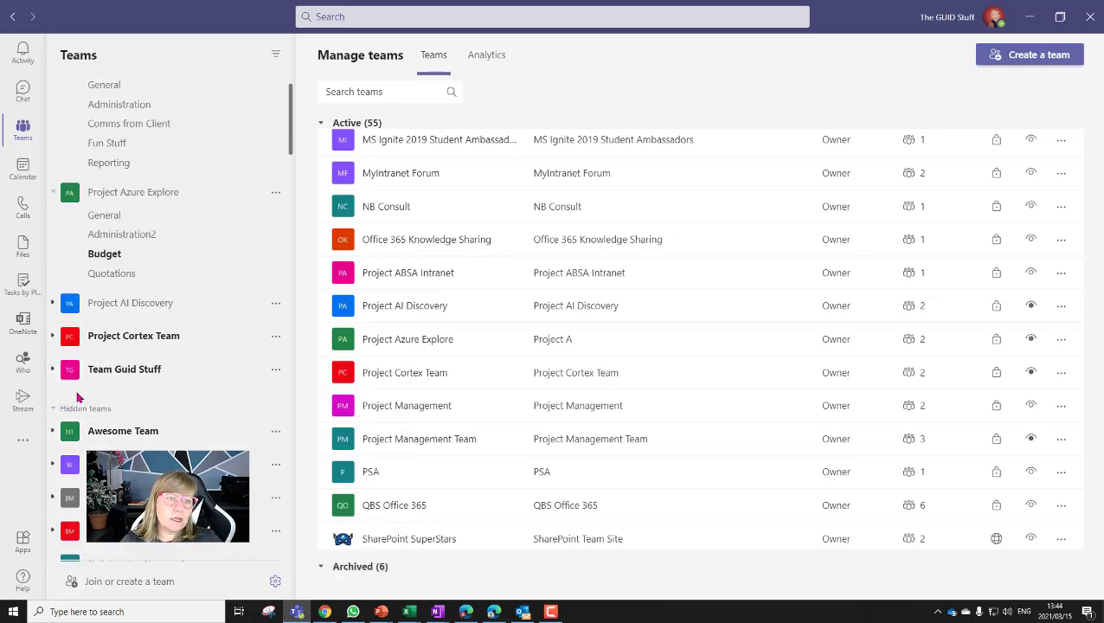
scroll(103, 381, "up", 1)
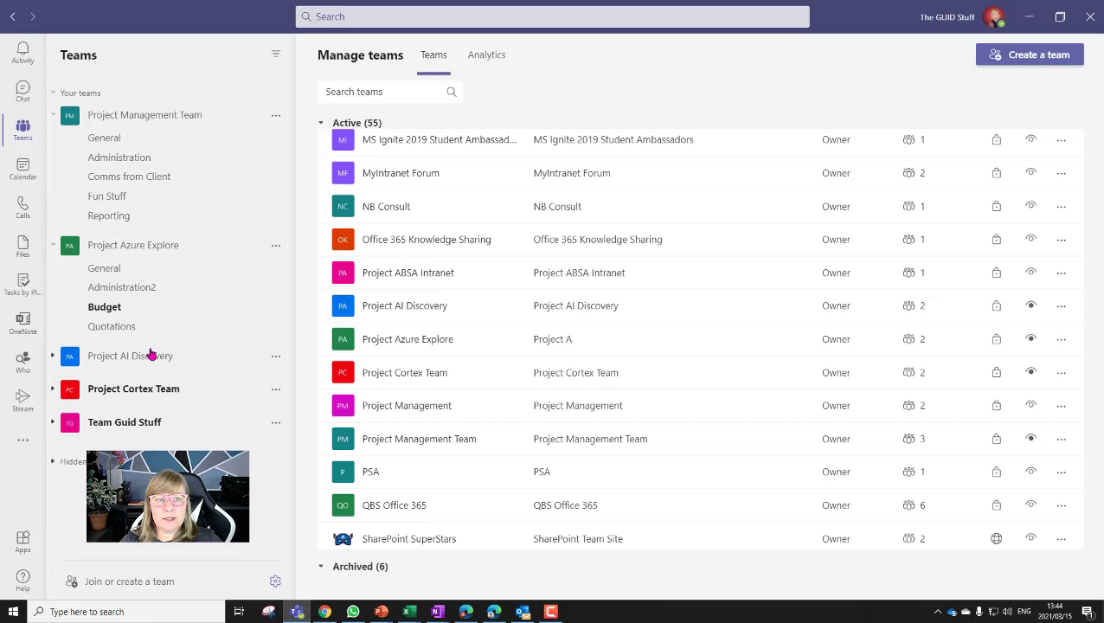
left_click(112, 140)
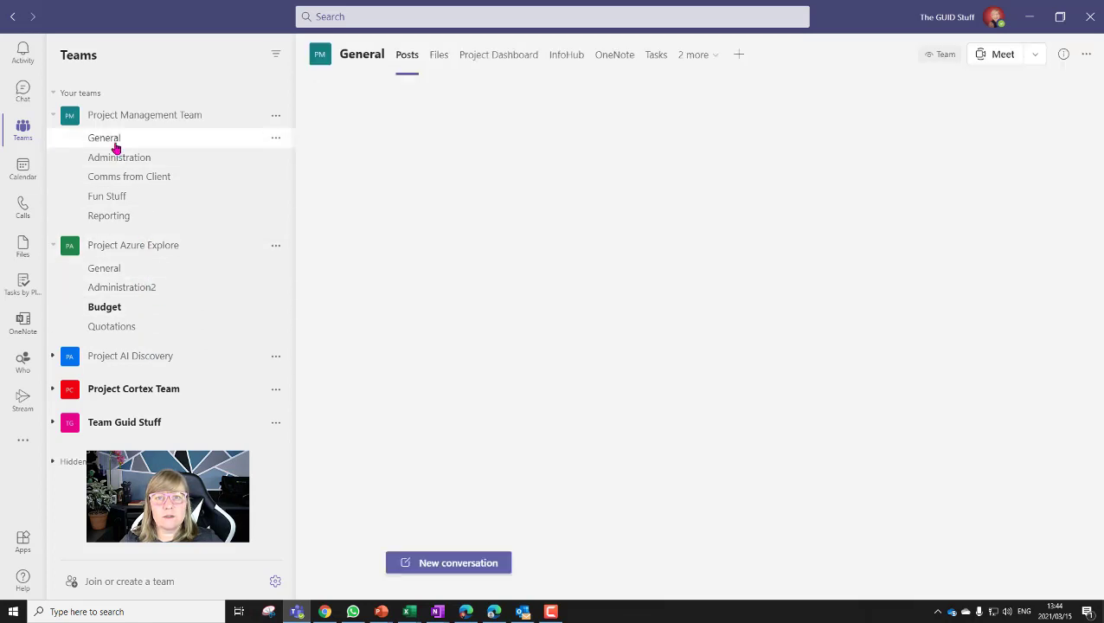
Step: Hide Team Guid Stuff, and expand Project Azure Explore and Project AI Discovery channel lists
left_click(53, 247)
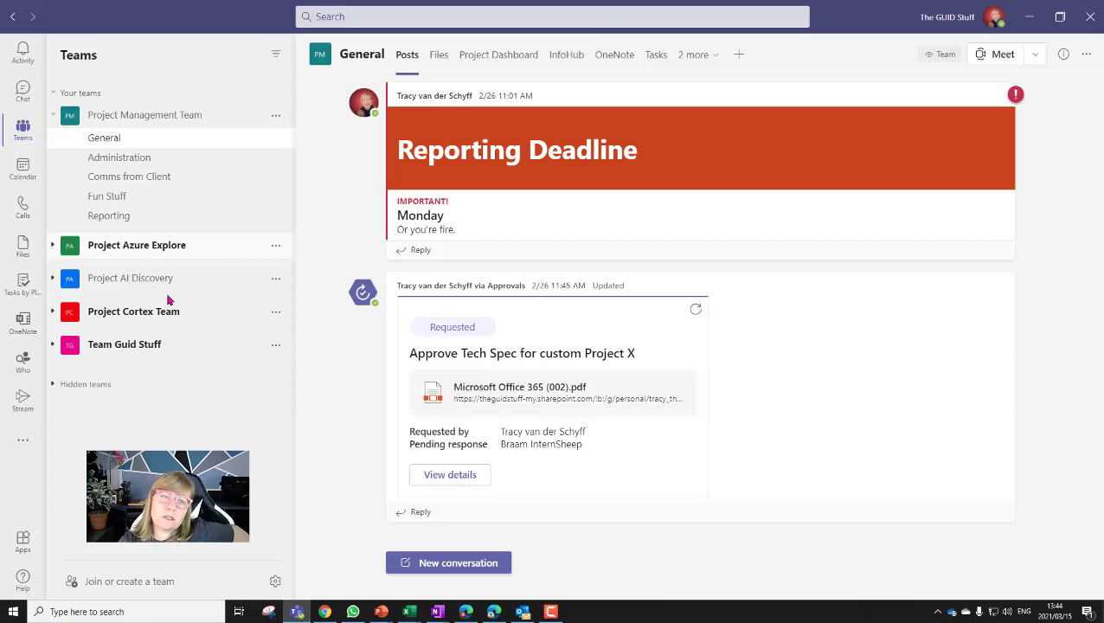
left_click(276, 345)
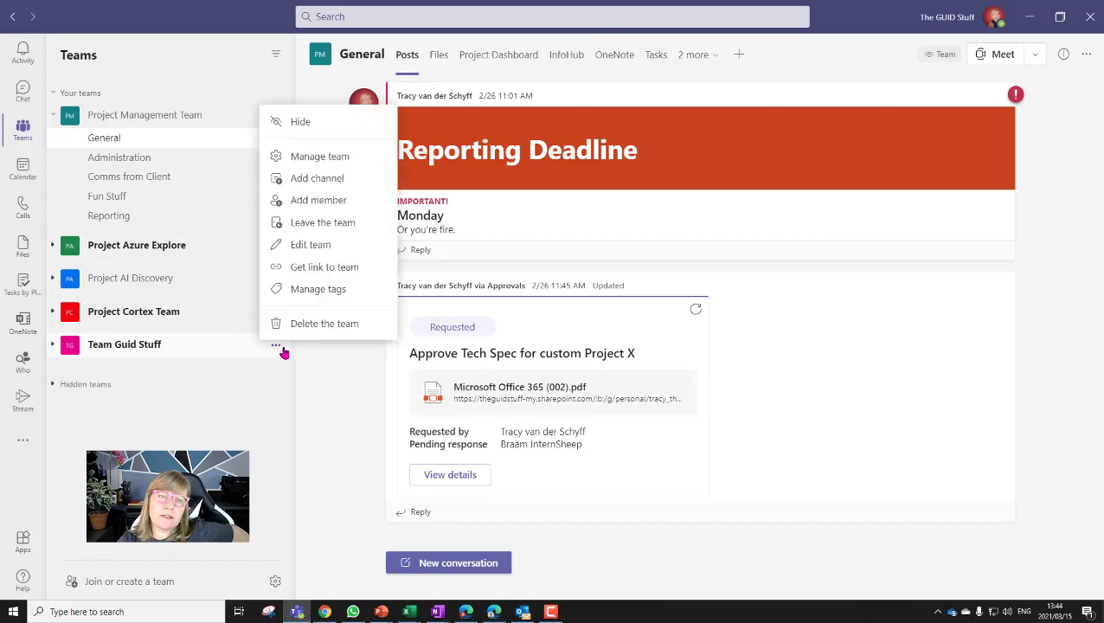
left_click(304, 127)
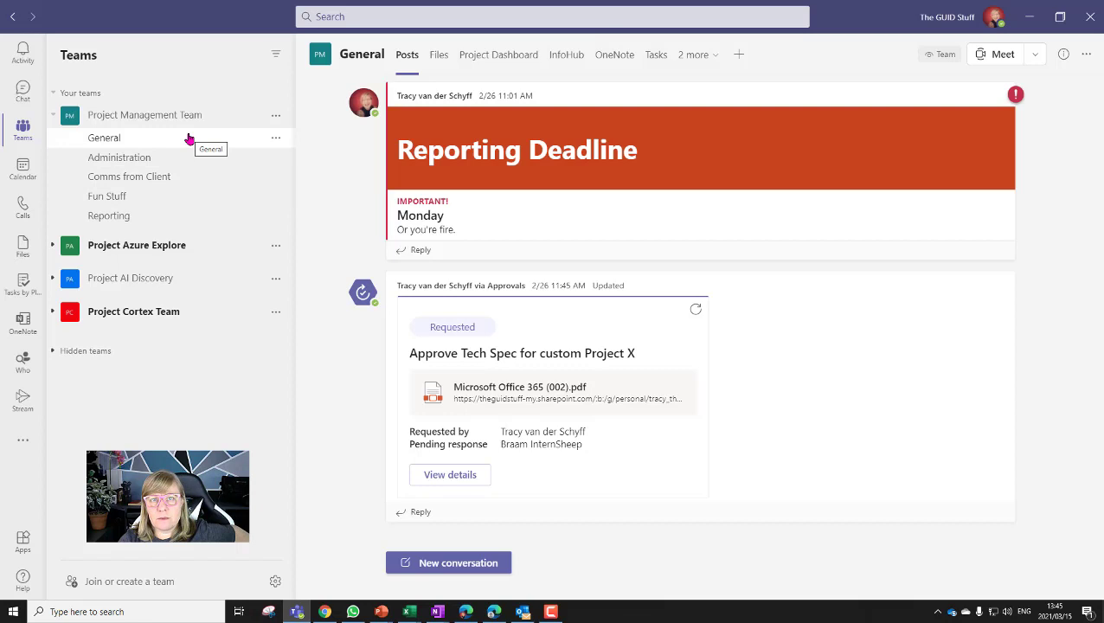
left_click(128, 245)
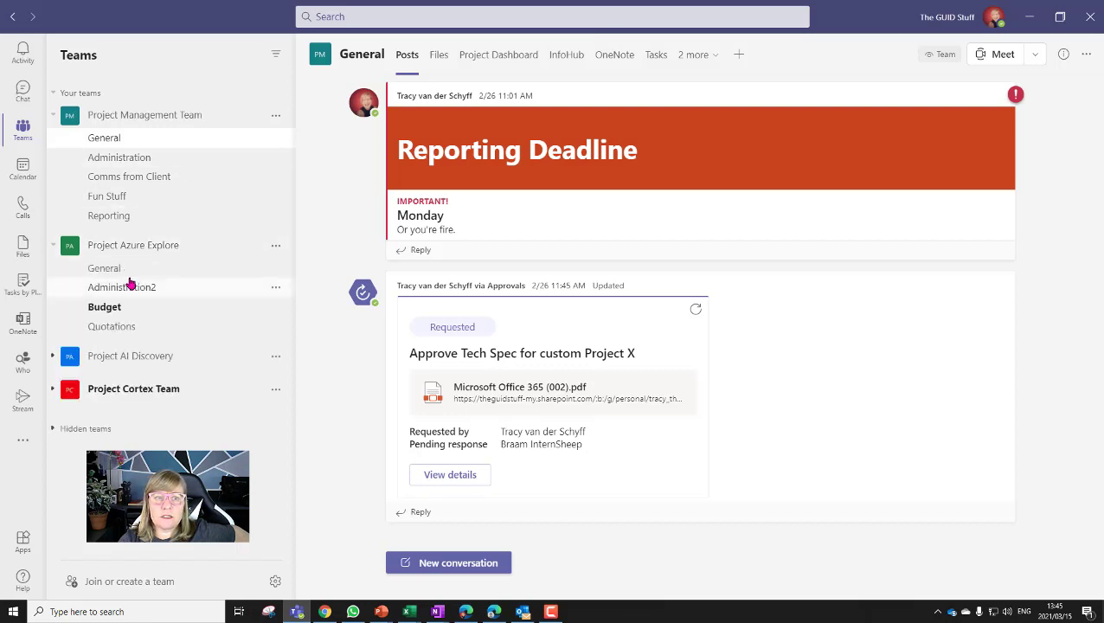
left_click(132, 357)
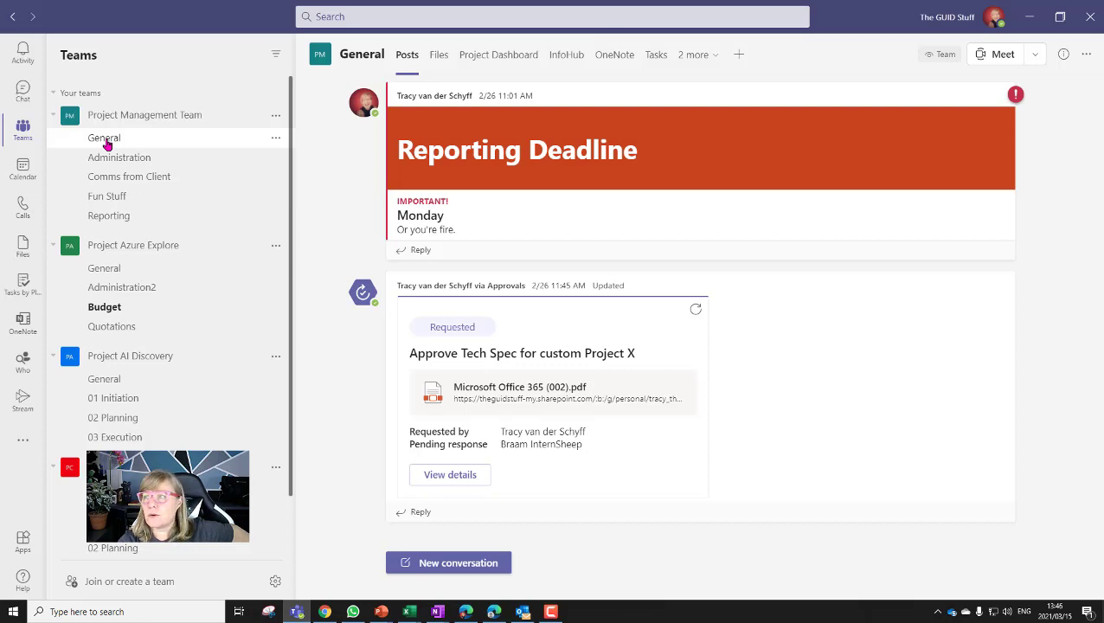
left_click(736, 58)
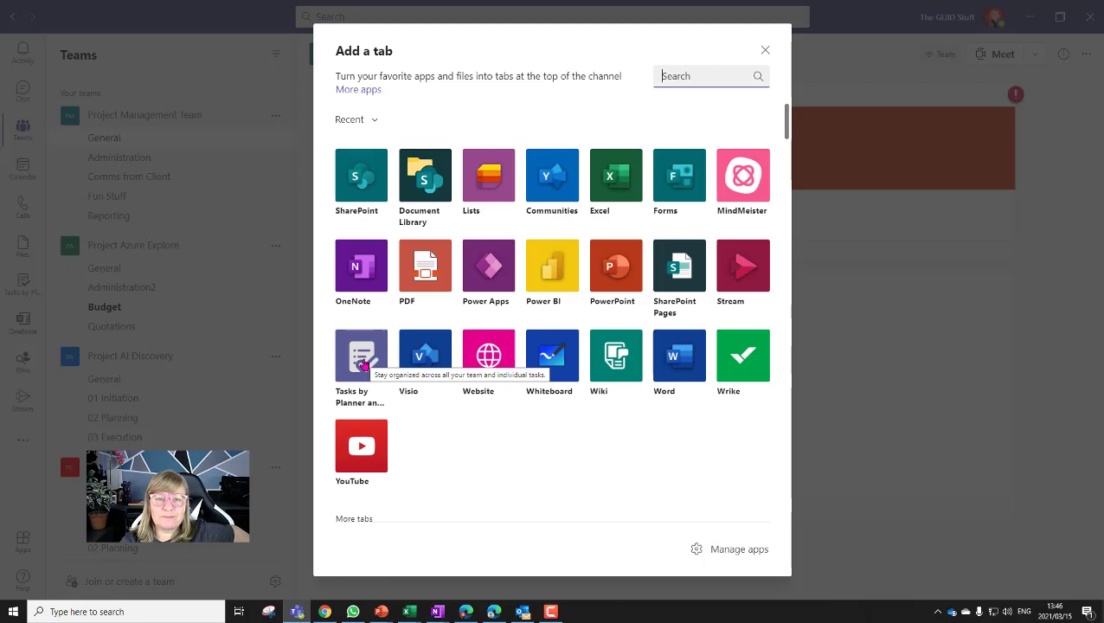
left_click(765, 50)
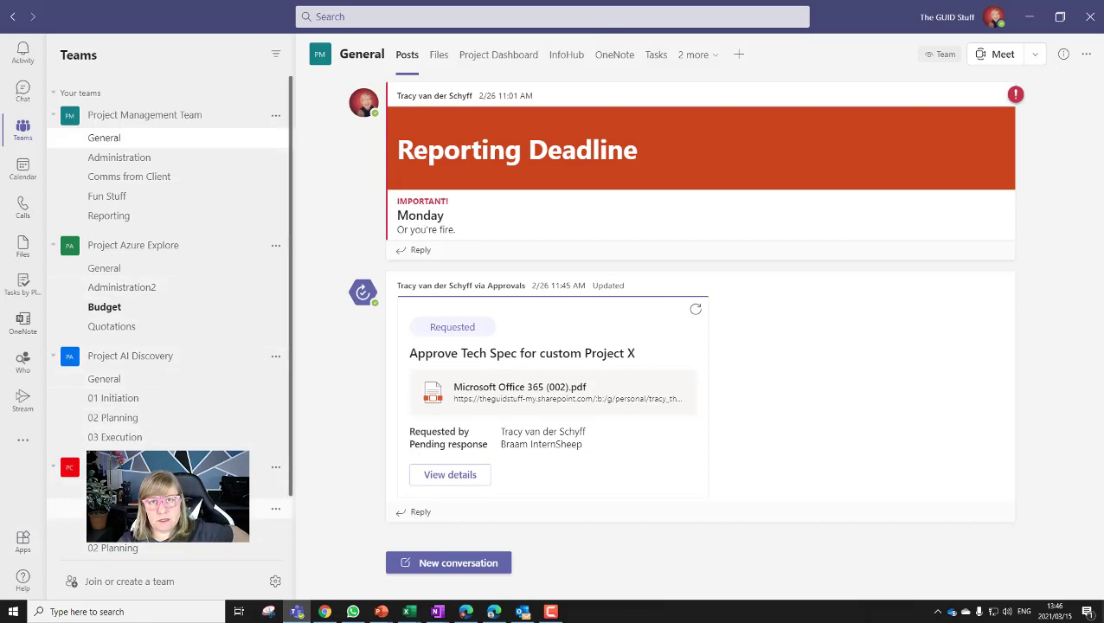
Step: Reopen Project Management Team's General channel and bring up the Add a tab dialog
scroll(169, 329, "down", 1)
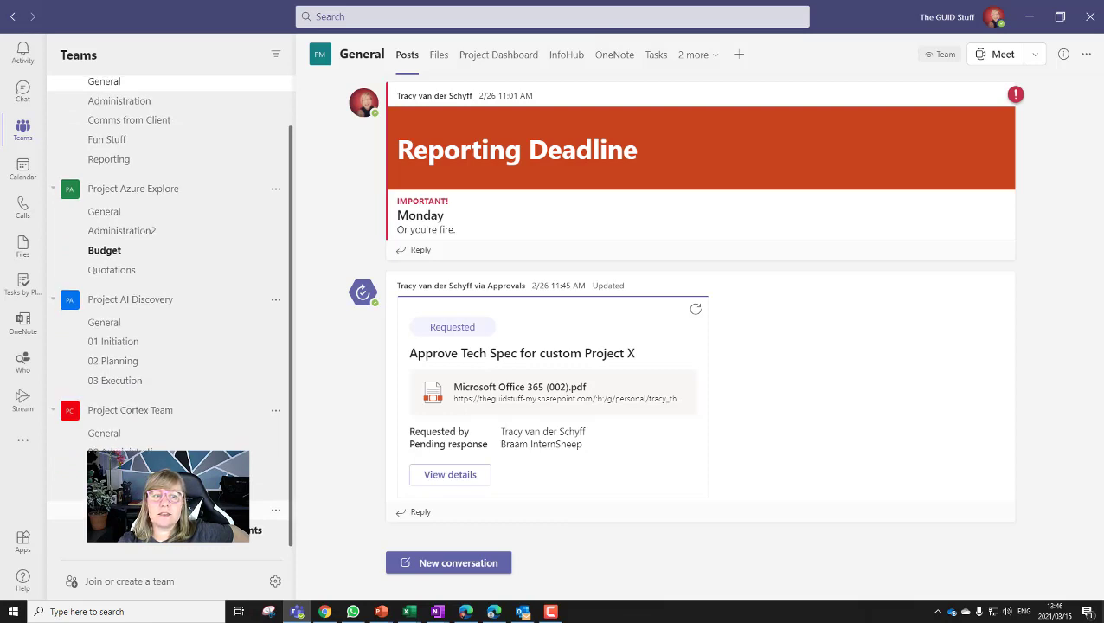
scroll(169, 301, "up", 1)
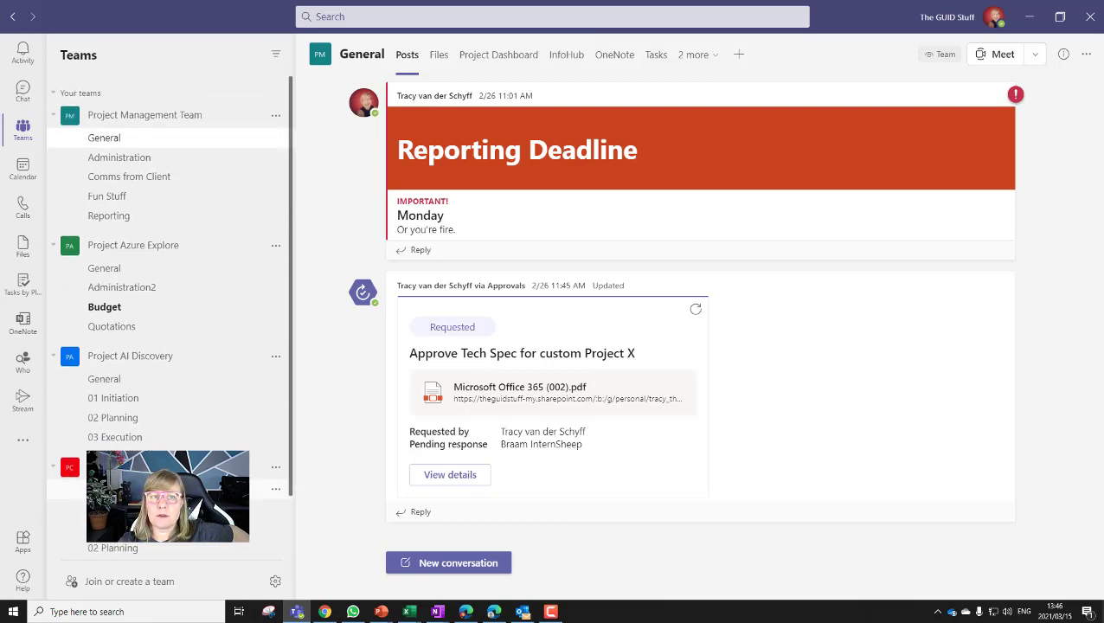
left_click(121, 140)
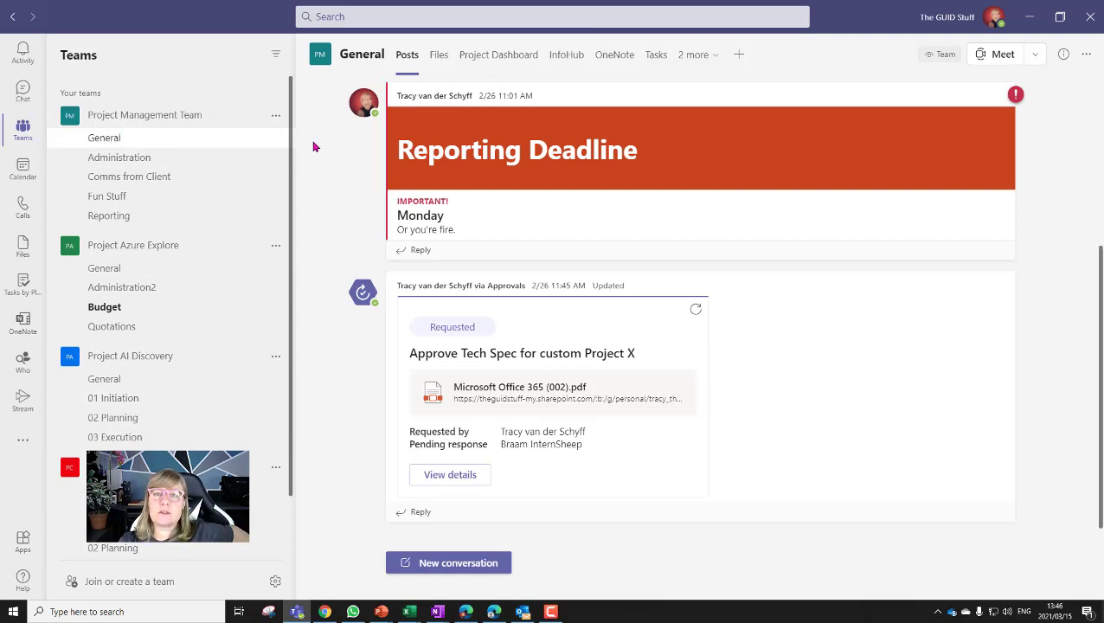
left_click(738, 54)
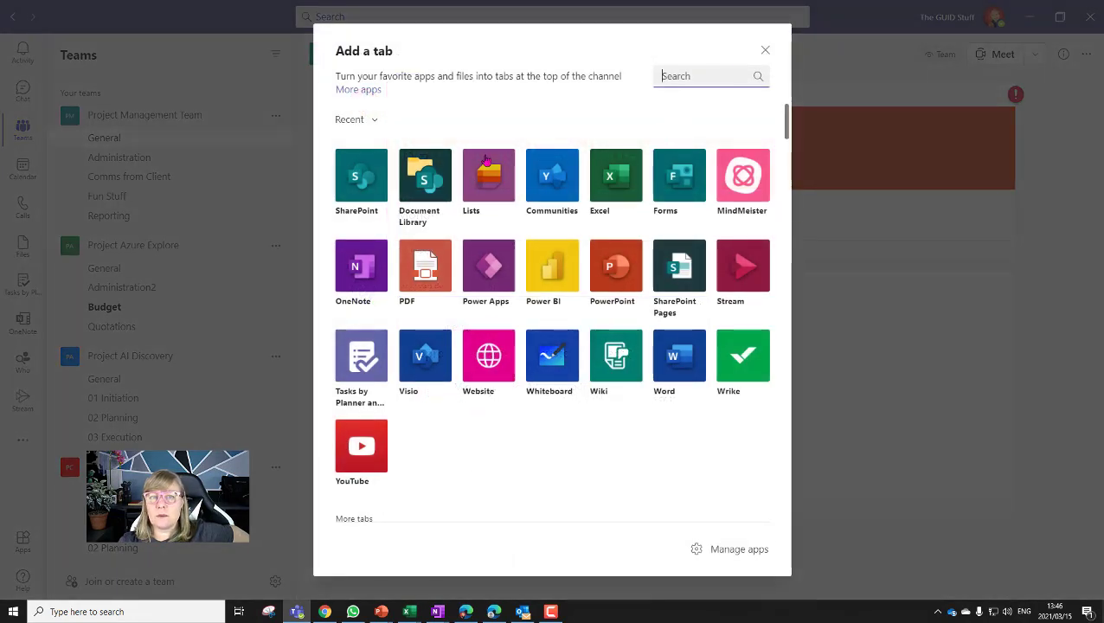
Step: Pick Lists as the new General channel tab and save it
left_click(487, 165)
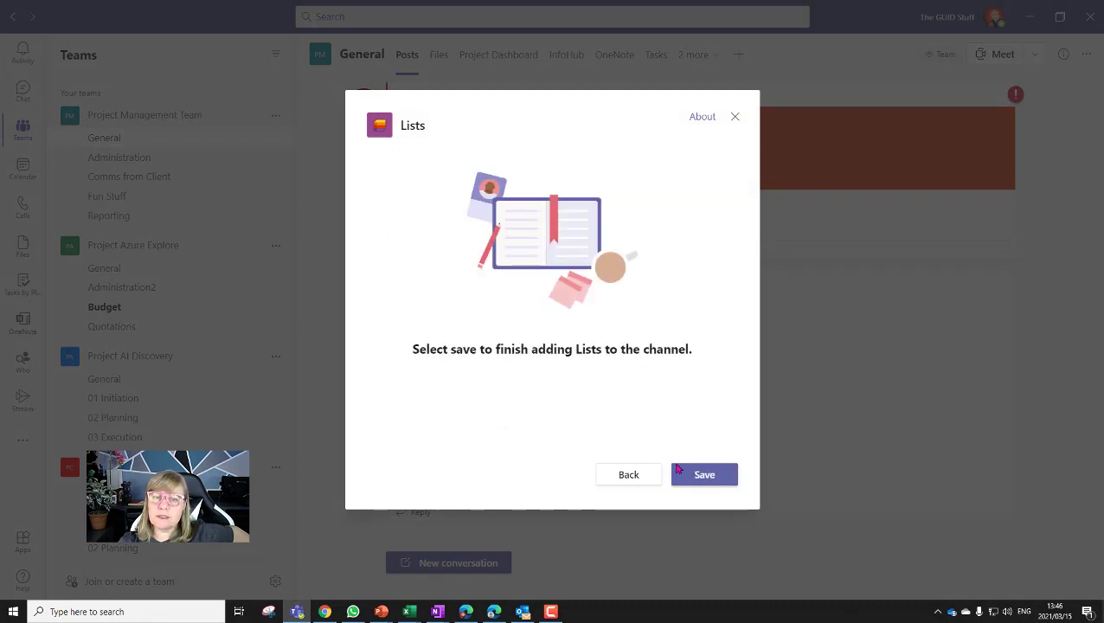
left_click(688, 472)
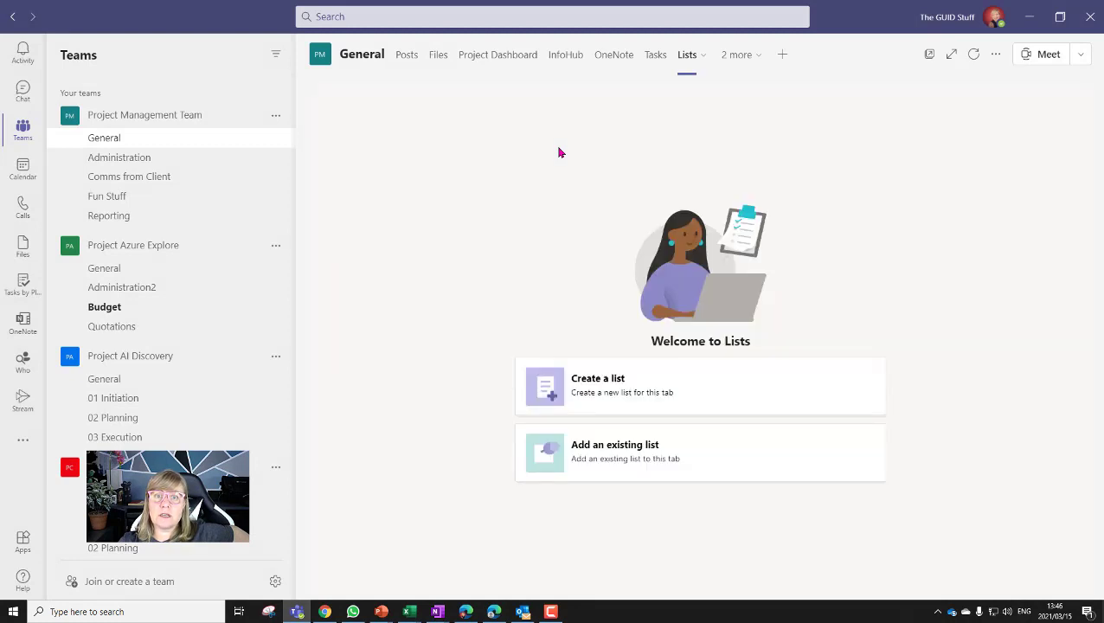
Step: Start a new list and look over the blank, from Excel and template options
left_click(614, 399)
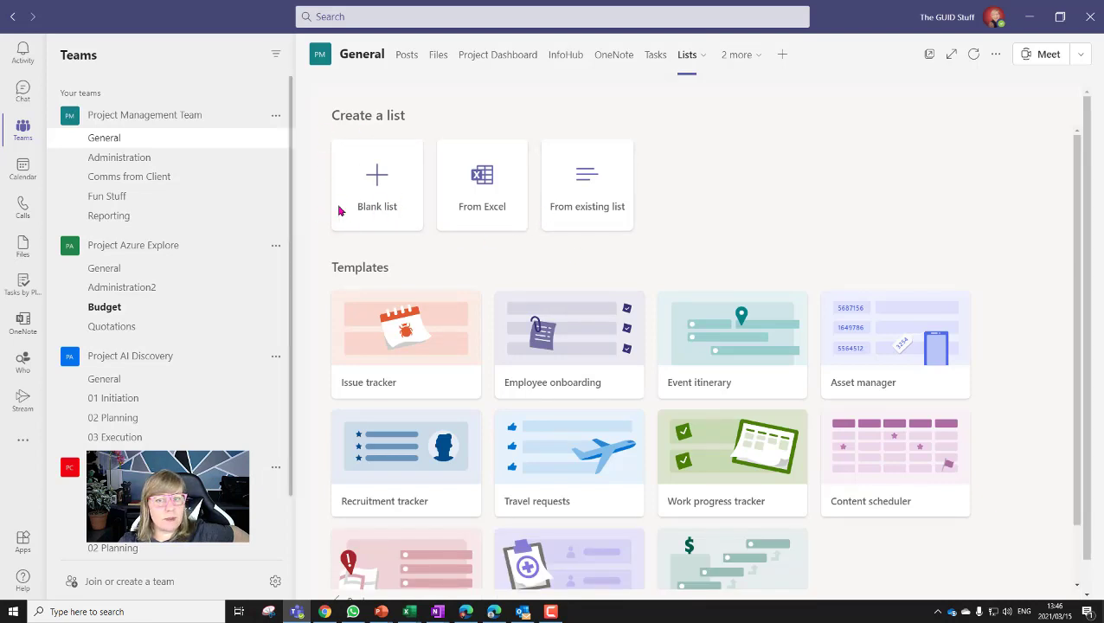
scroll(585, 500, "down", 2)
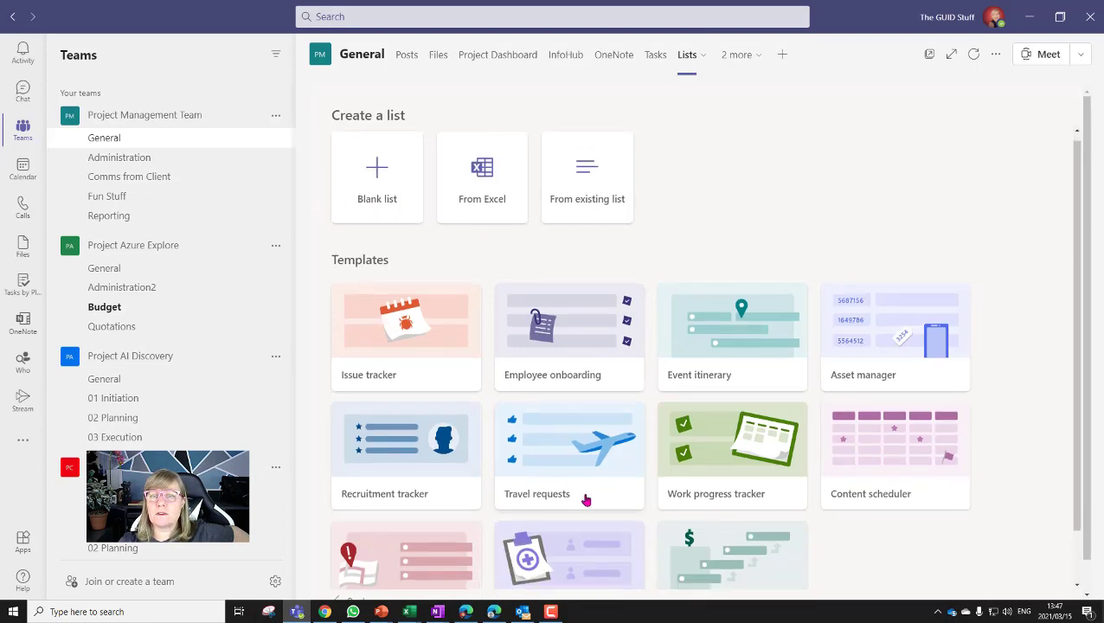
scroll(606, 328, "up", 2)
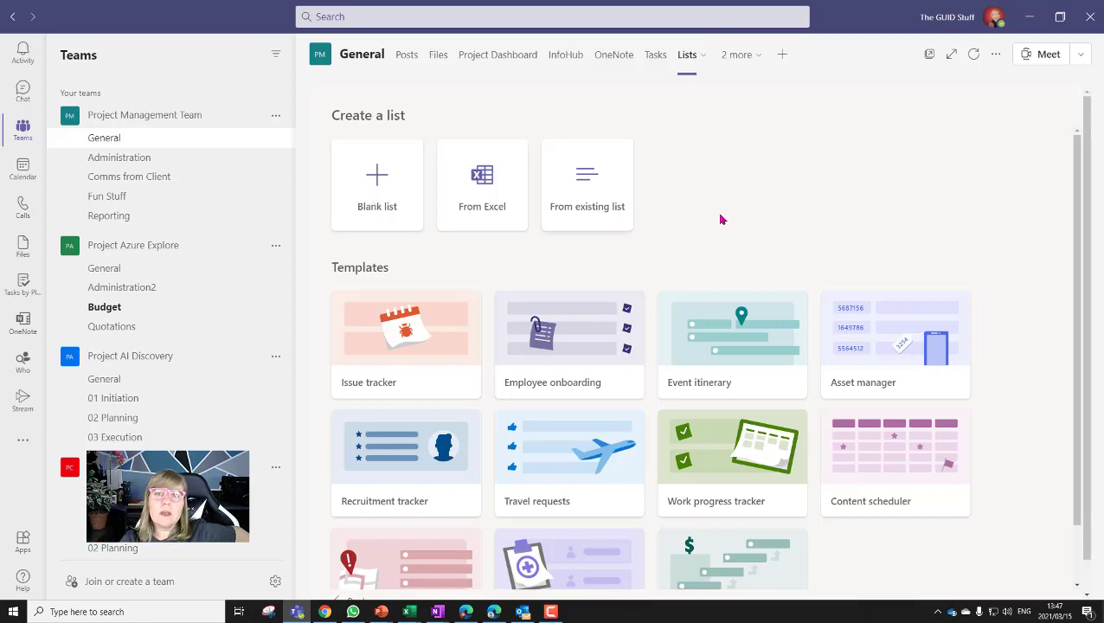
Step: Switch to the Project Dashboard tab and scroll through its projects grouped by update date
left_click(504, 57)
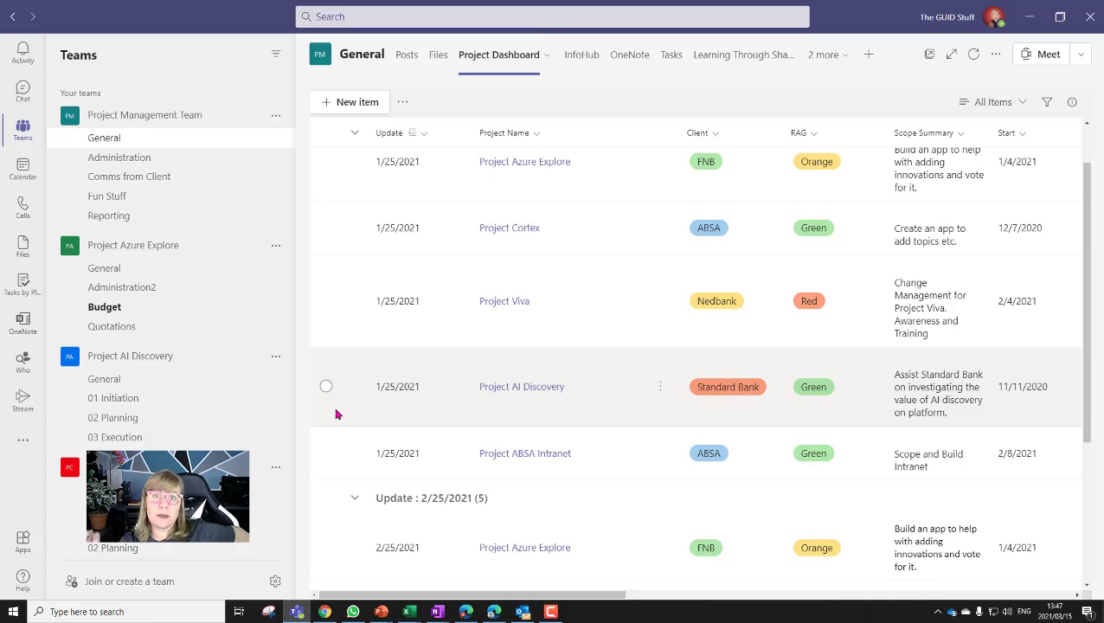
scroll(412, 373, "down", 3)
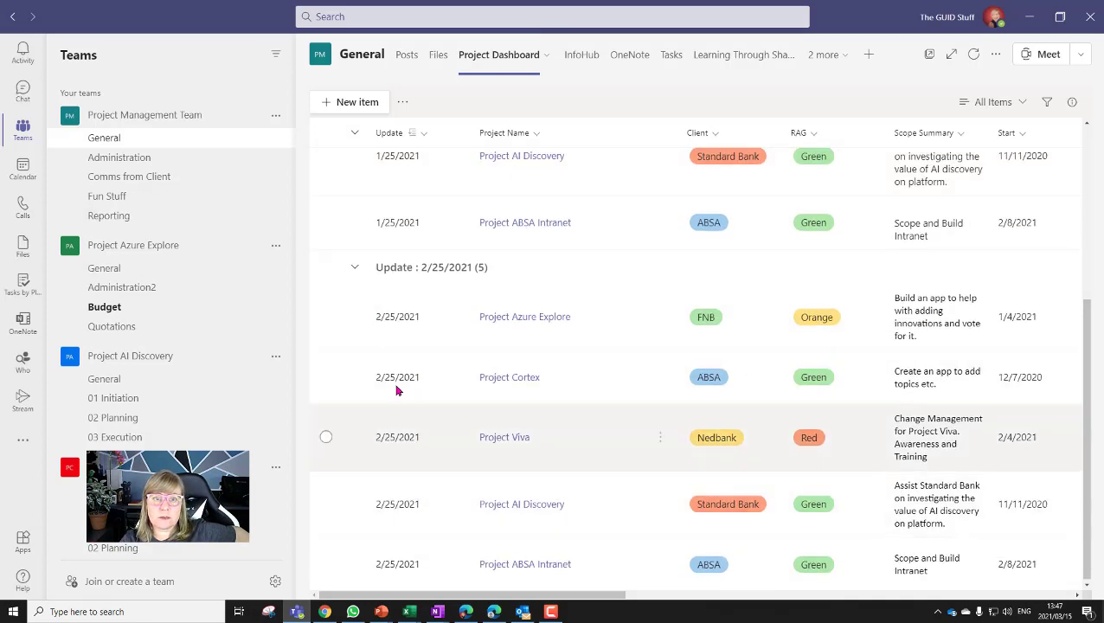
scroll(397, 502, "up", 4)
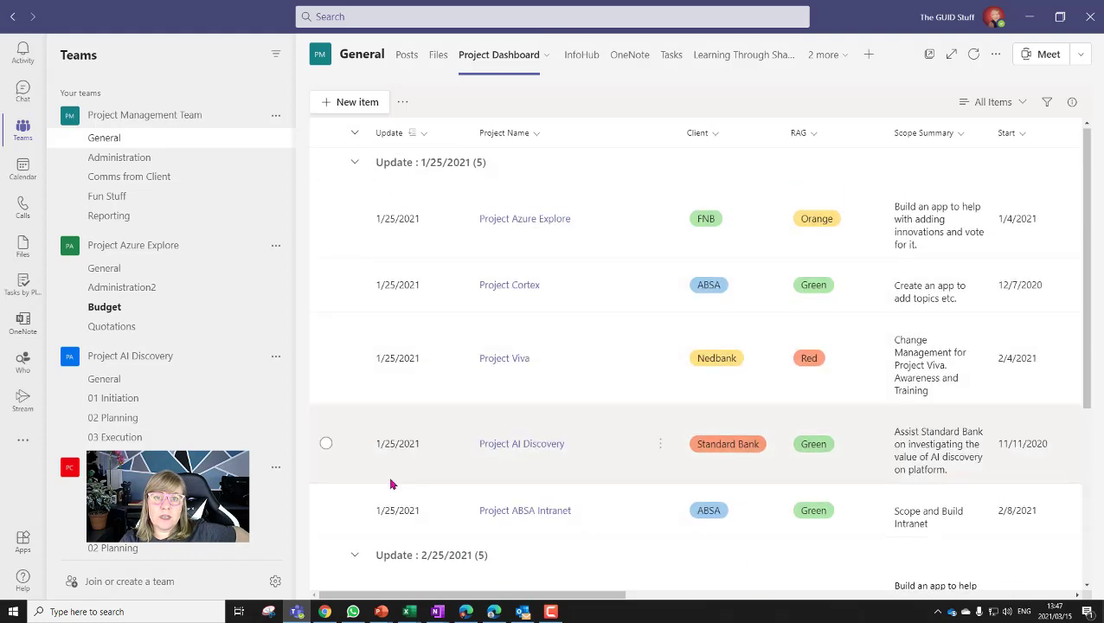
scroll(390, 485, "down", 5)
scroll(382, 387, "up", 5)
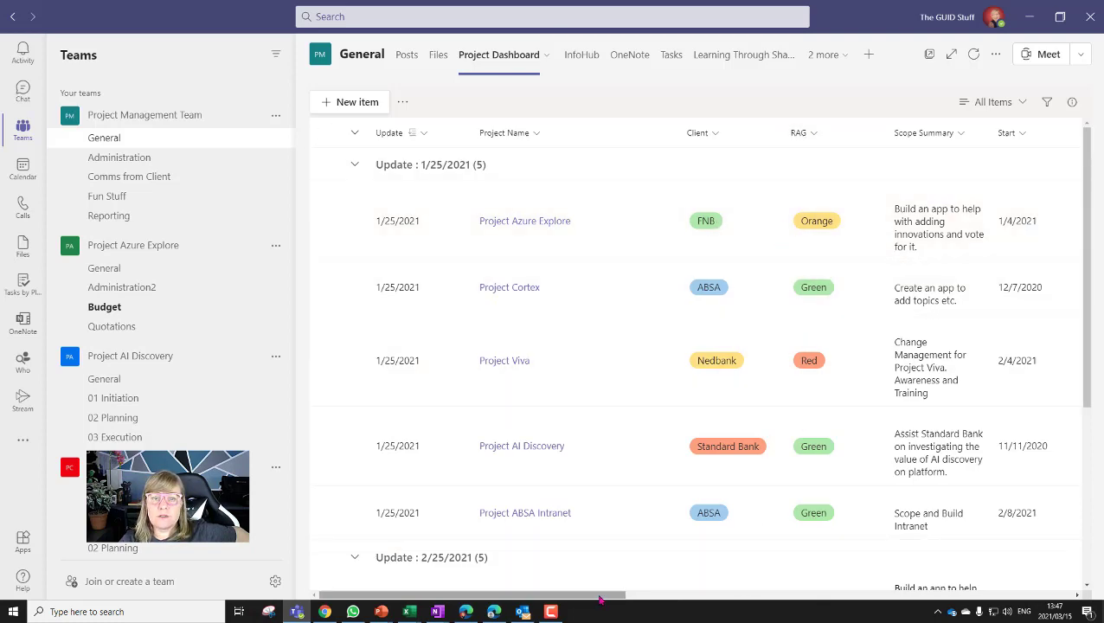
Step: Scroll the Project Dashboard list horizontally to show the Project Manager through Comments columns
left_click_drag(599, 599, 747, 598)
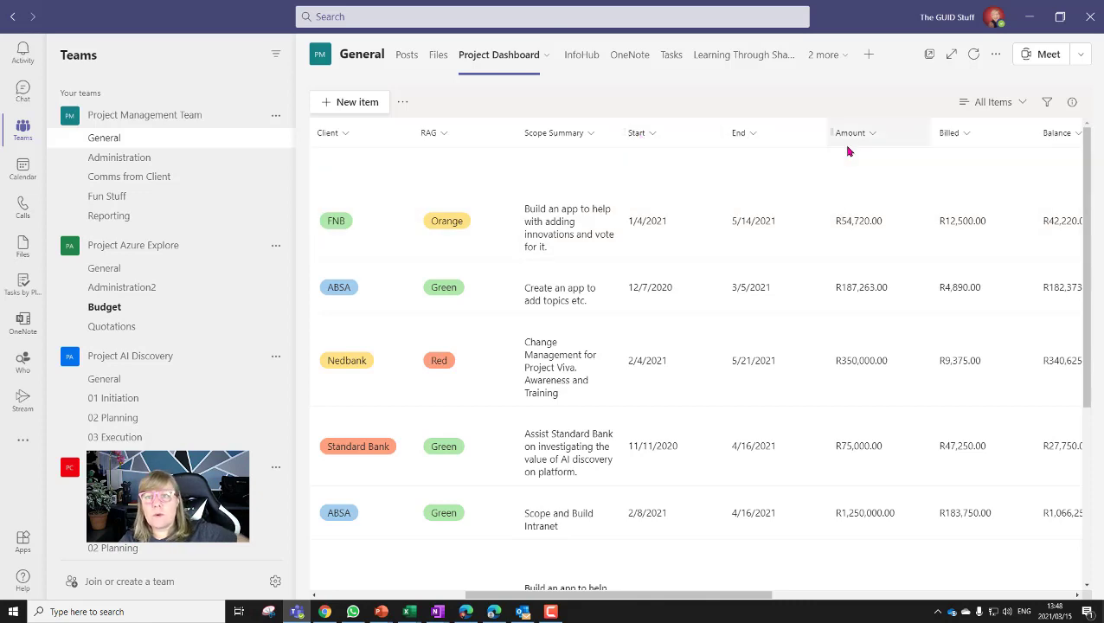
left_click_drag(766, 597, 851, 598)
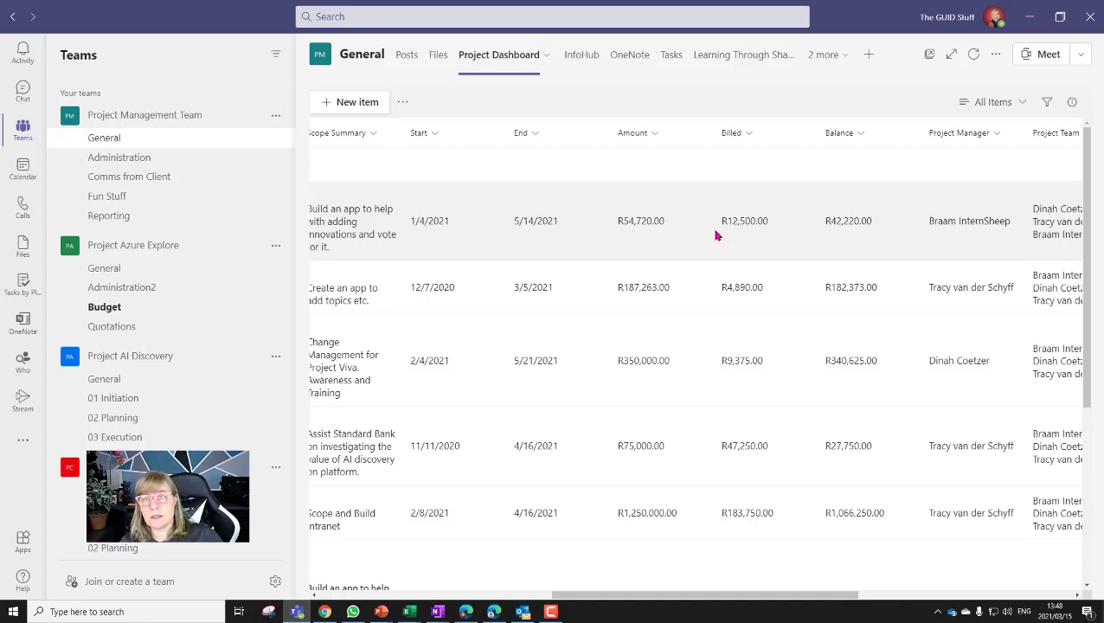
left_click_drag(838, 597, 1017, 598)
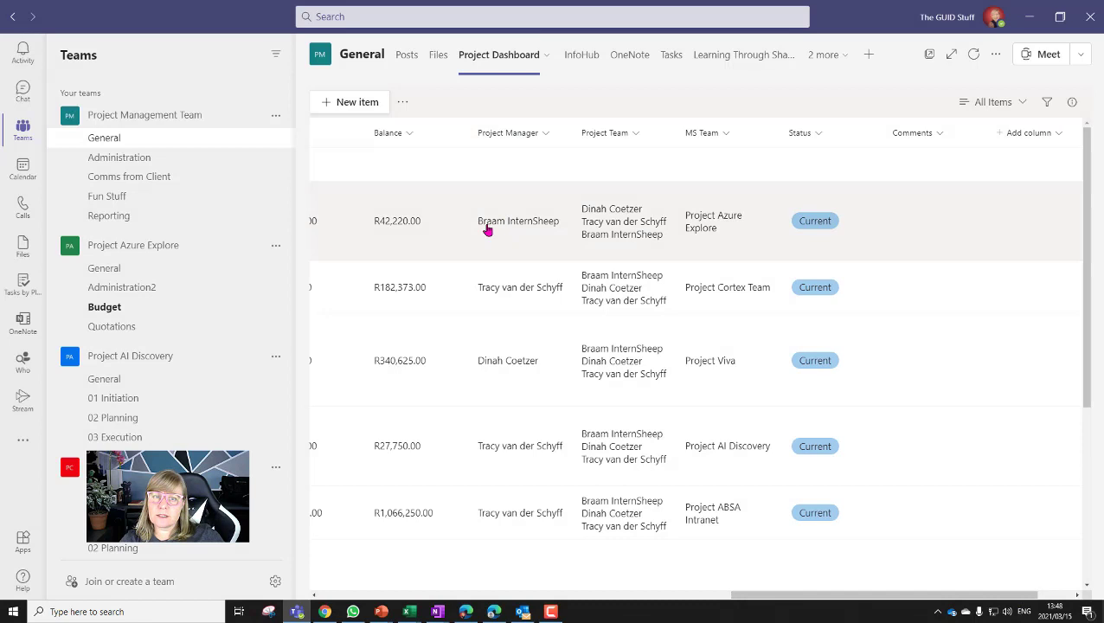
mouse_move(486, 227)
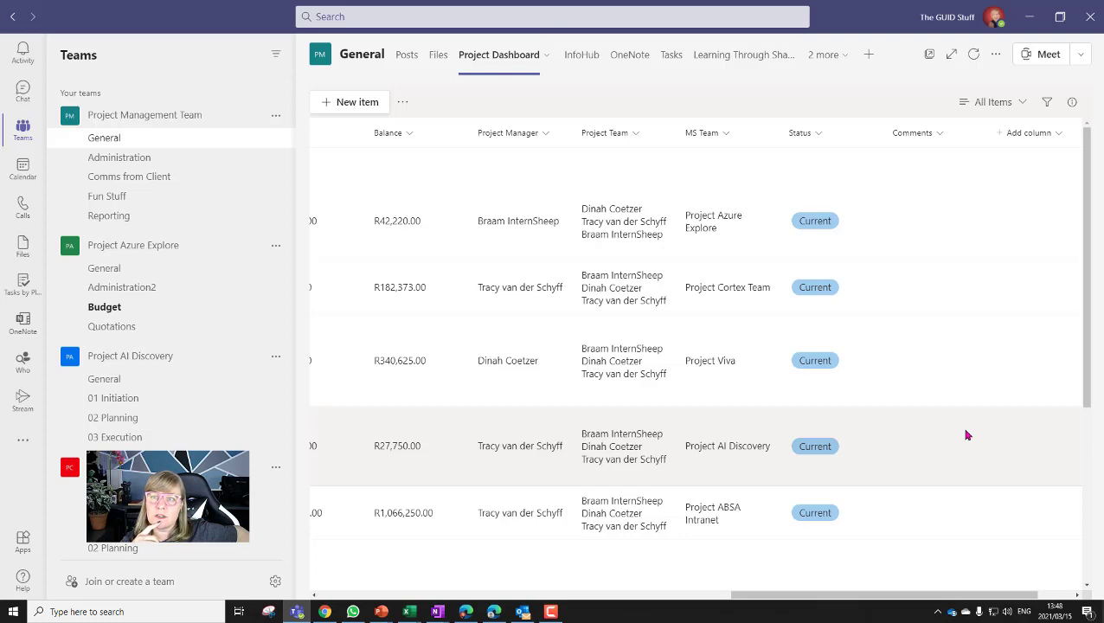
left_click_drag(771, 595, 298, 574)
left_click_drag(534, 595, 1064, 582)
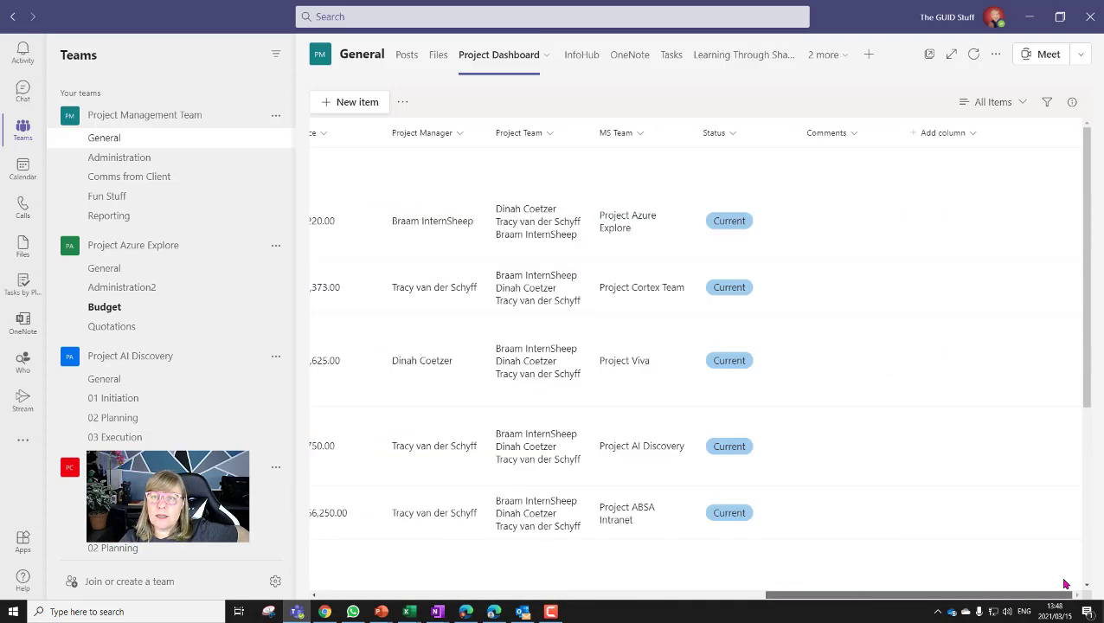